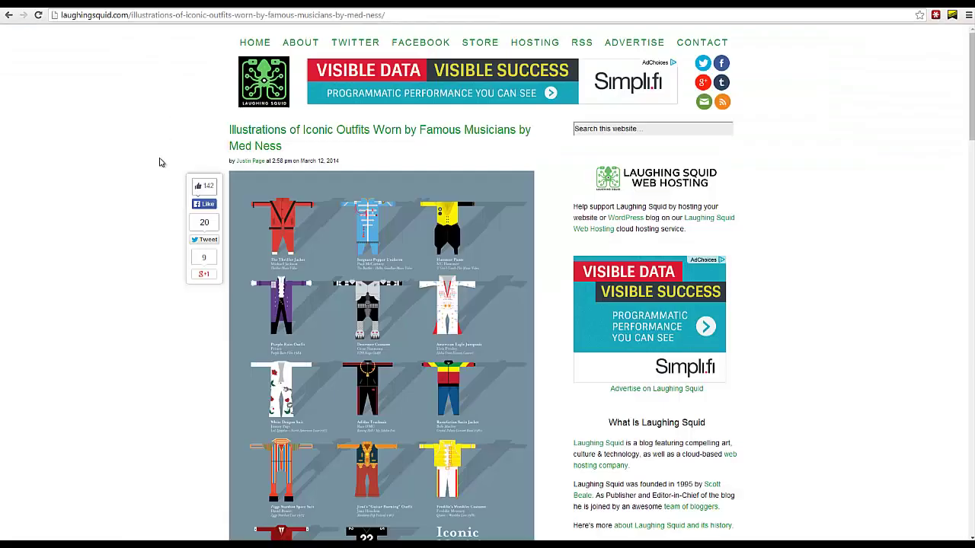
- Scroll the Laughing Squid article, then open the BuzzMarker panel for laughingsquid.com
scroll(158, 174, down, 3)
scroll(158, 174, down, 3)
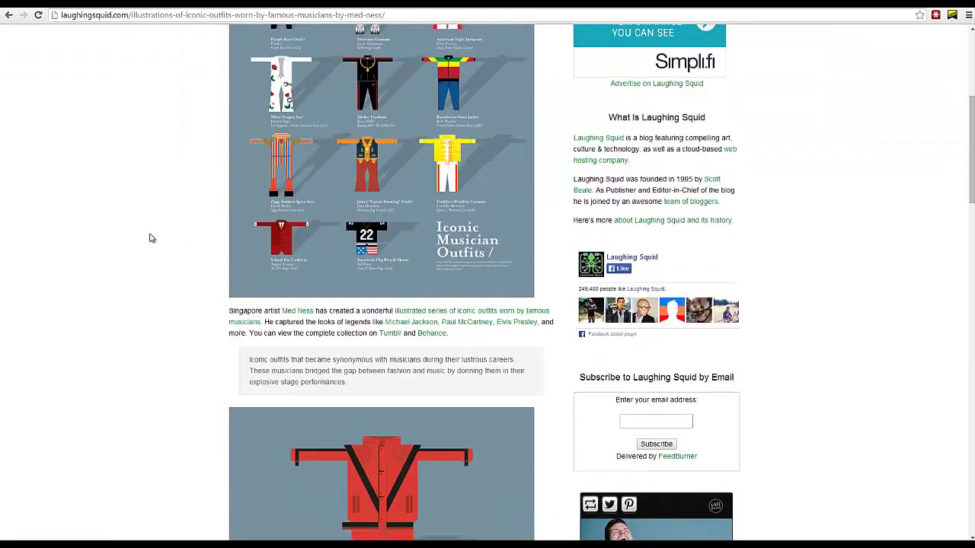
scroll(152, 257, up, 5)
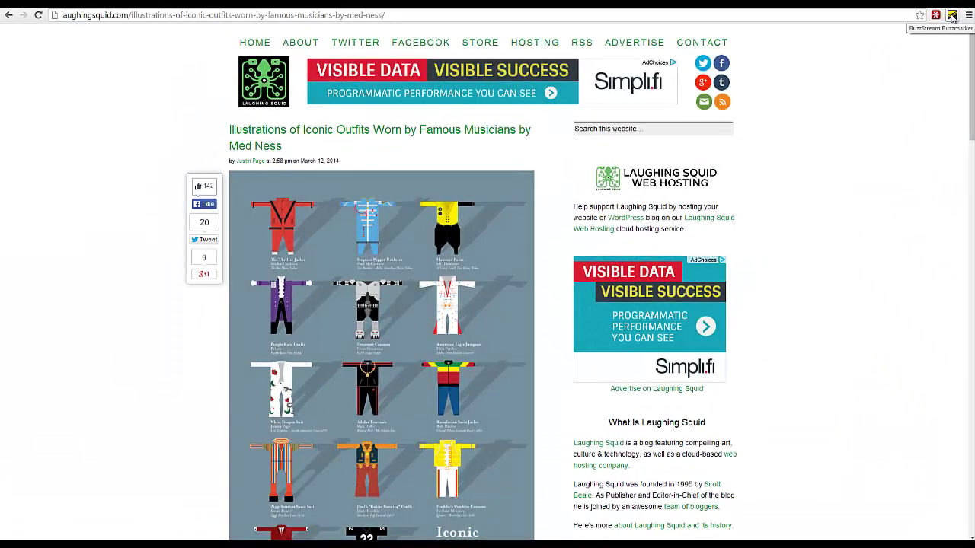
click(952, 15)
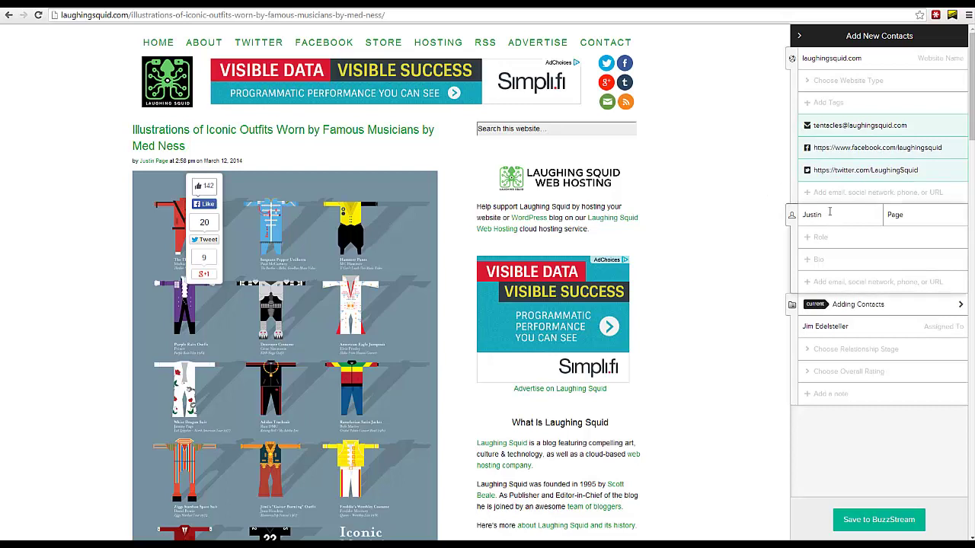
- Save laughingsquid.com to BuzzStream as a Blog tagged 'internet culture'
click(820, 85)
click(821, 102)
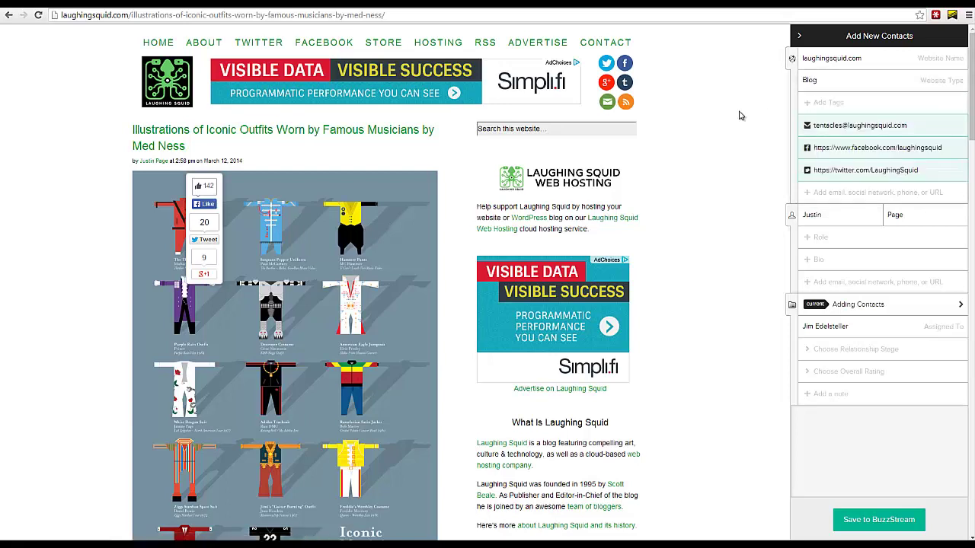
click(832, 102)
text(internet culture)
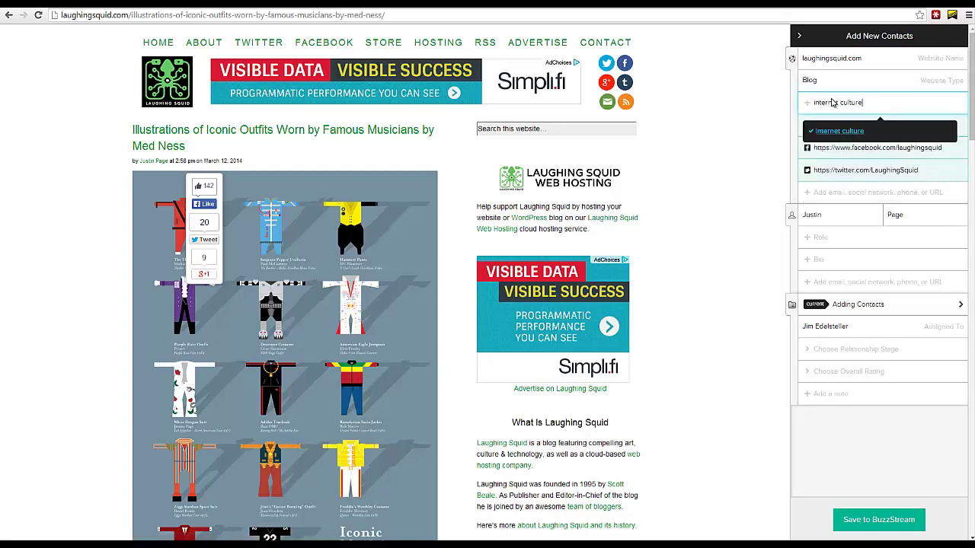
key(Return)
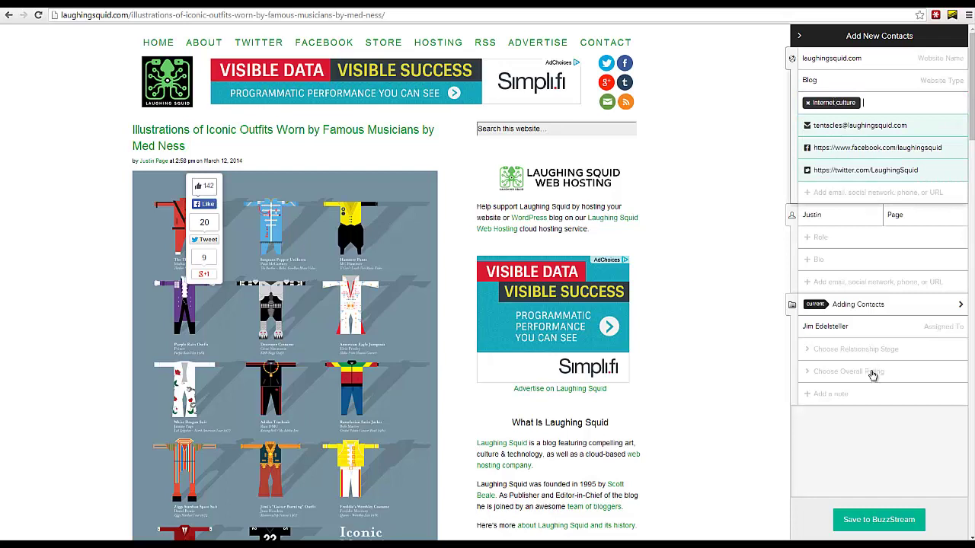
click(881, 521)
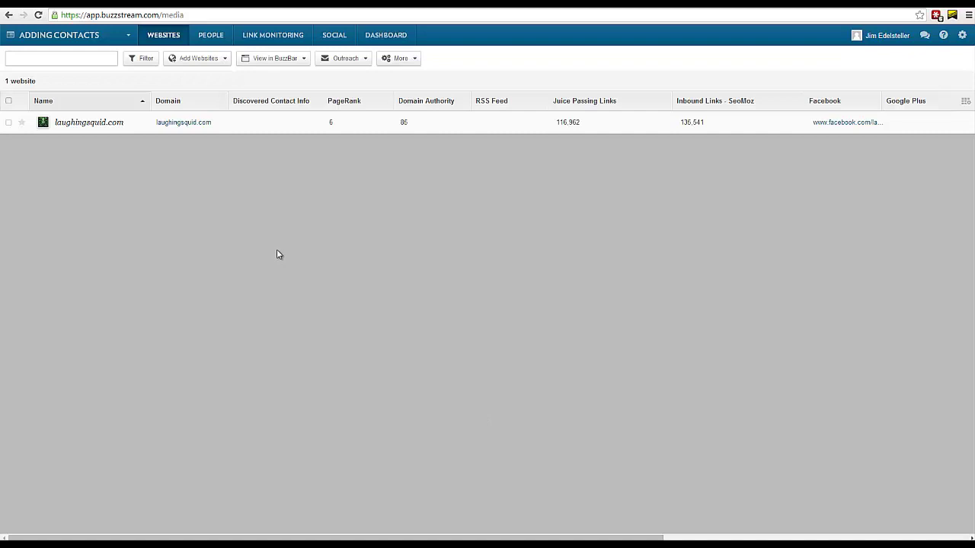
- Import nine pasted URLs such as failblog.cheezburger.com and engrish.com via Add from List of URLs
click(203, 63)
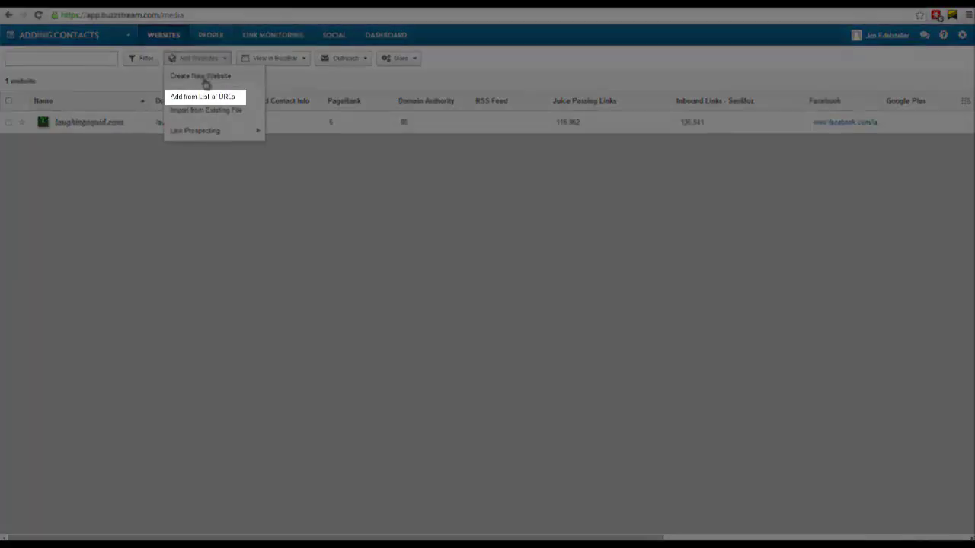
click(208, 100)
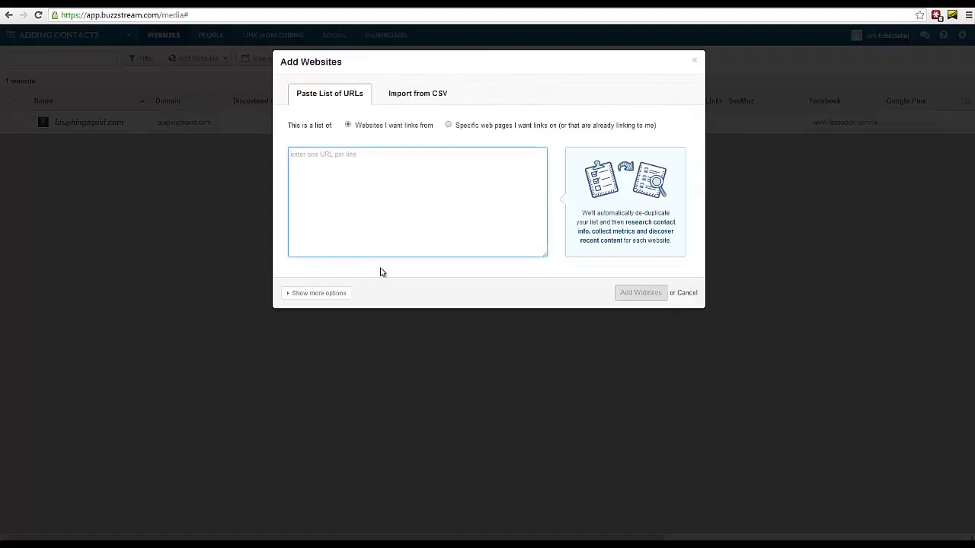
text(http://failblog.cheezburger.com/ http://failfun.com http://www.epicfail.com http://icanhas.cheezburger.com/squee http://www.parentfail.com http://craftfail.com http://diyfail.com http://www.engrish.com http://www.todaysbigfail.com)
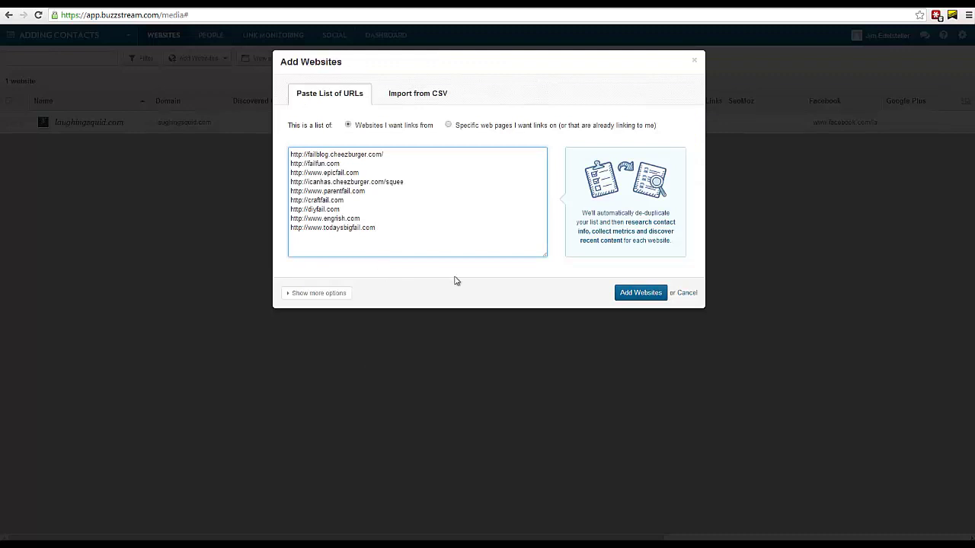
click(640, 295)
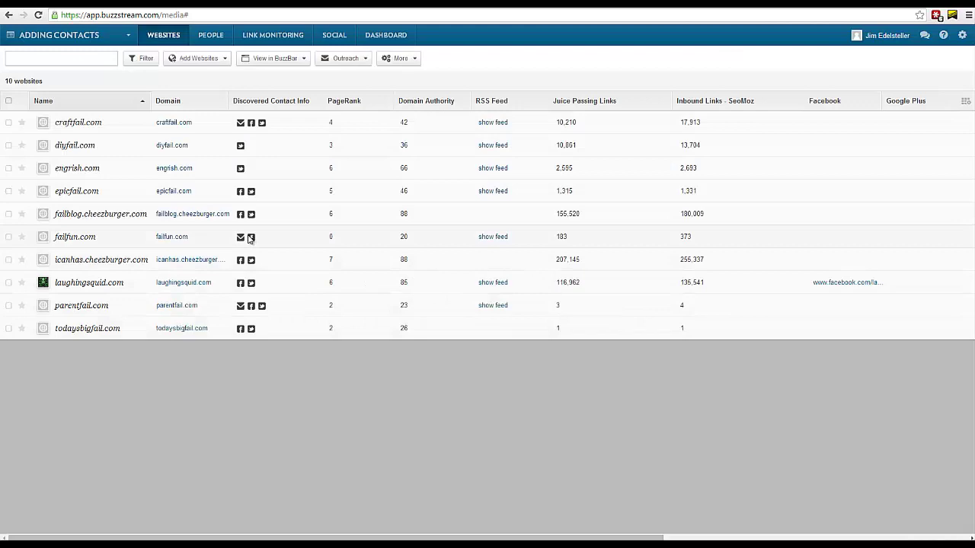
click(251, 239)
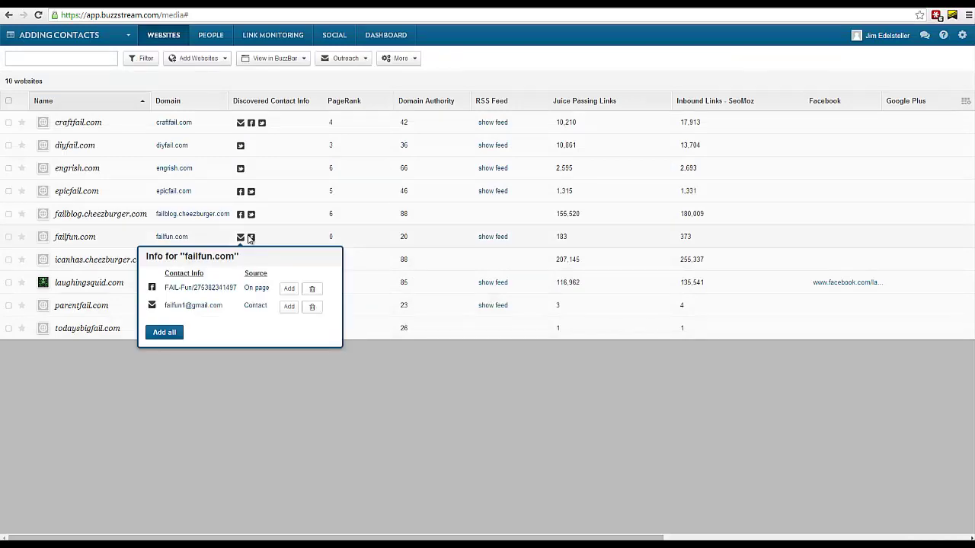
click(251, 215)
click(515, 427)
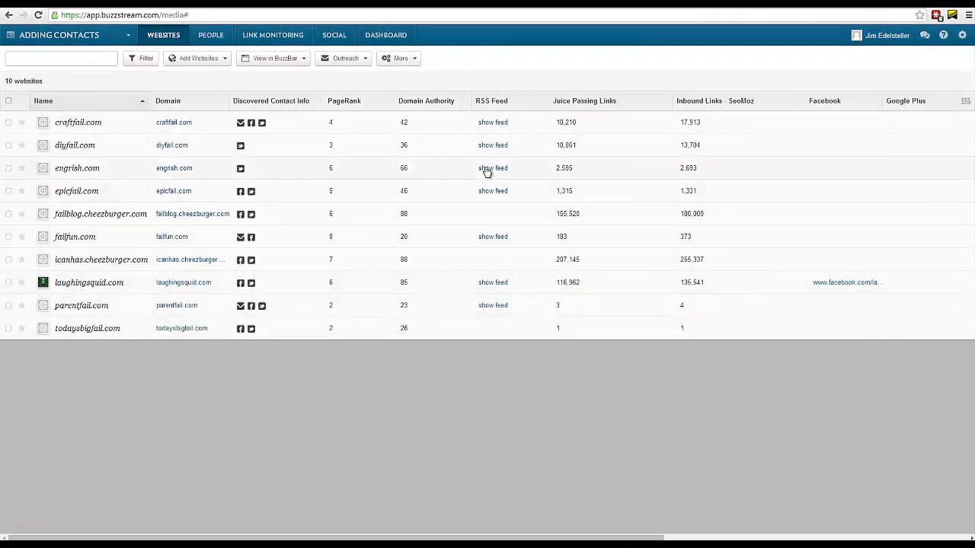
click(487, 169)
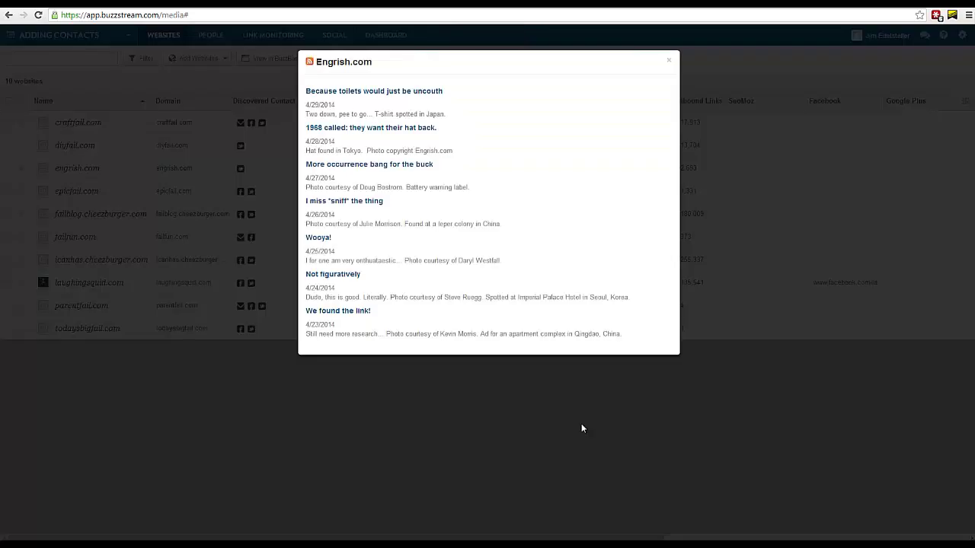
click(668, 61)
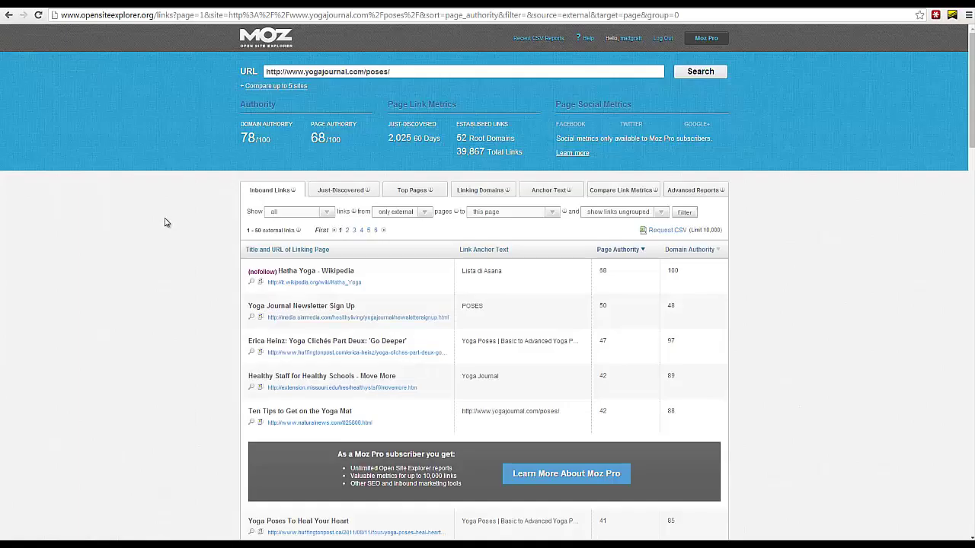
- Create a BuzzMarker prospecting list from the Yoga Journal poses page's linking sites
scroll(166, 222, down, 1)
right_click(170, 194)
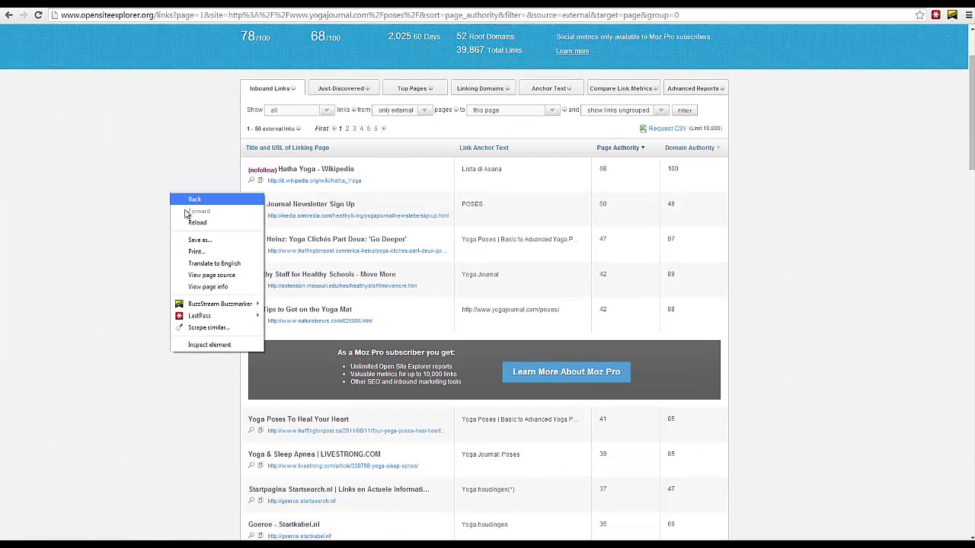
mouse_move(229, 305)
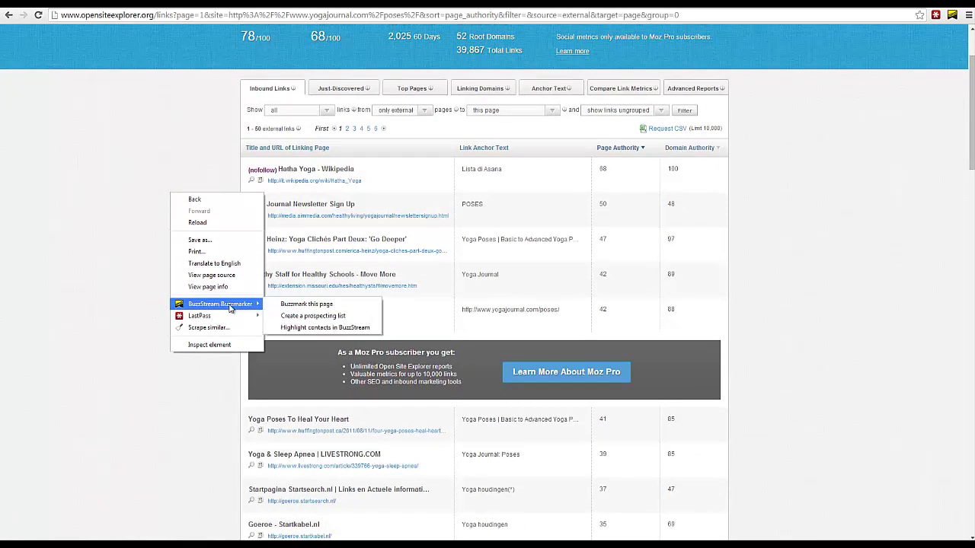
click(314, 317)
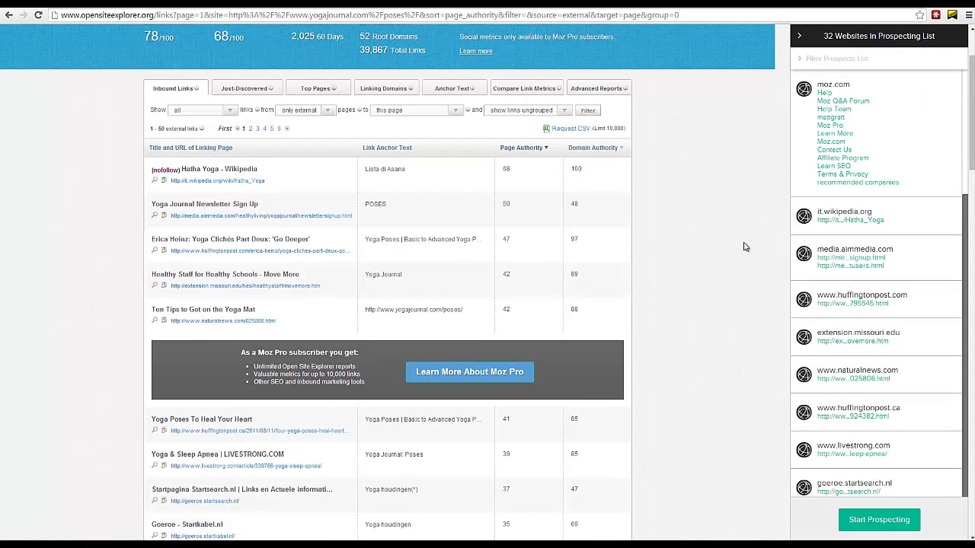
- Remove moz.com from the 31-site list and start prospecting
mouse_move(931, 121)
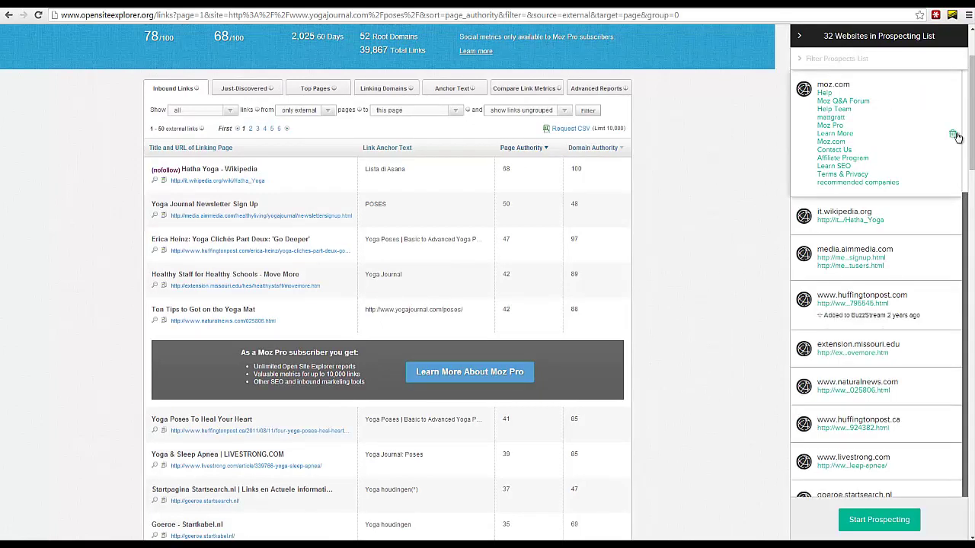
click(953, 134)
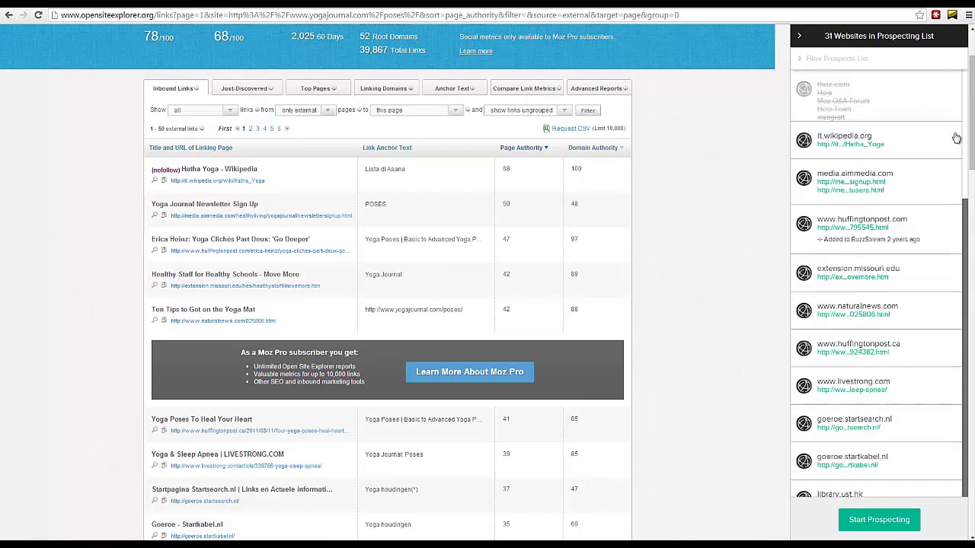
click(857, 522)
scroll(638, 276, up, 2)
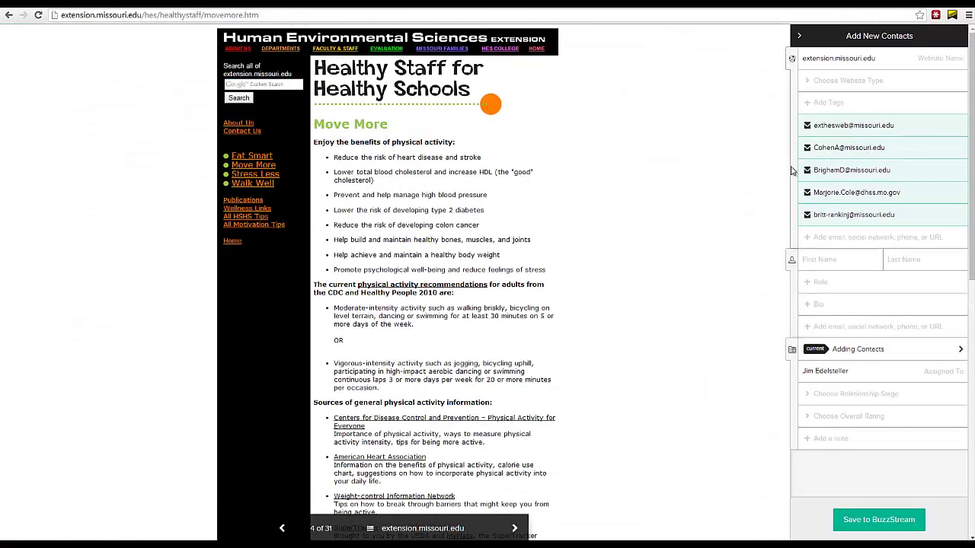
- Save extension.missouri.edu as a Niche Directory tagged 'yoga', then advance to the next site
scroll(591, 162, down, 2)
click(848, 80)
click(842, 145)
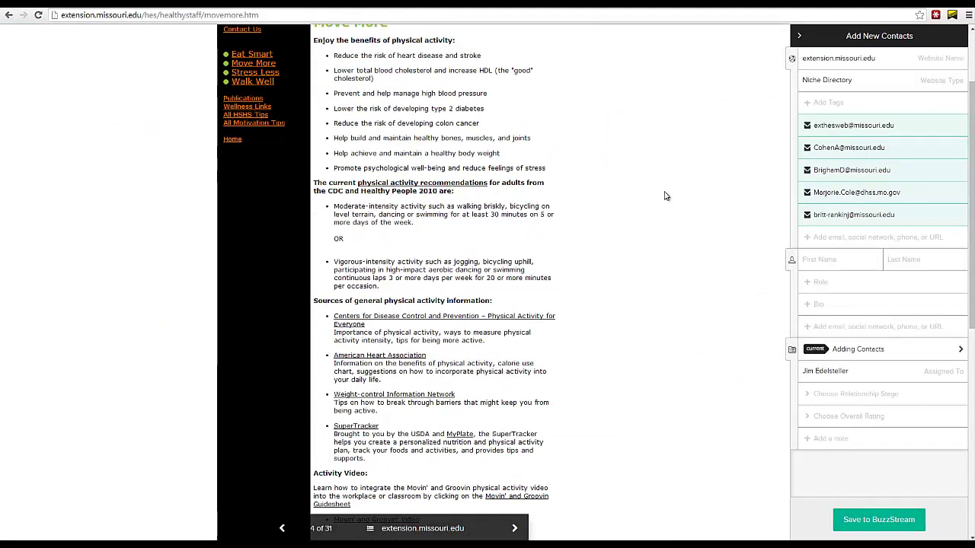
click(859, 107)
text(yoga)
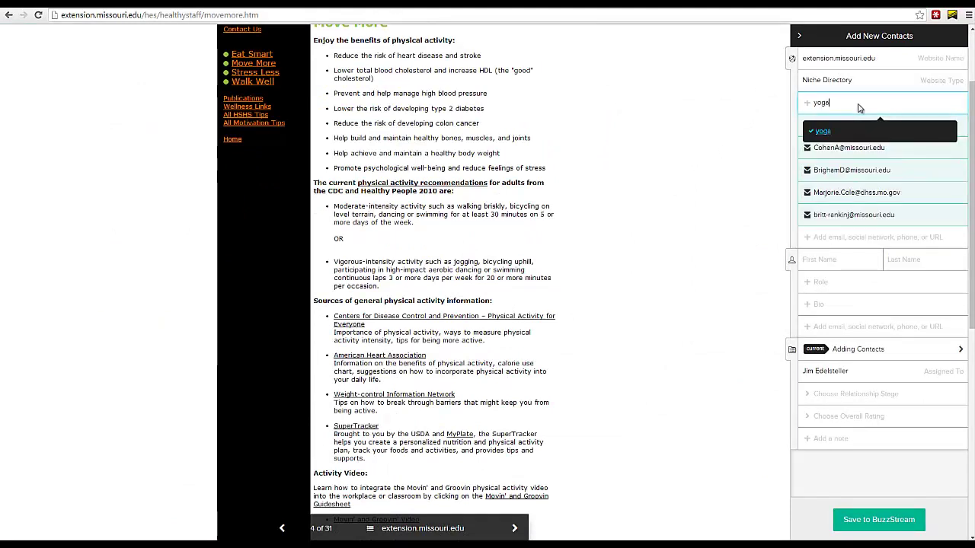
click(853, 130)
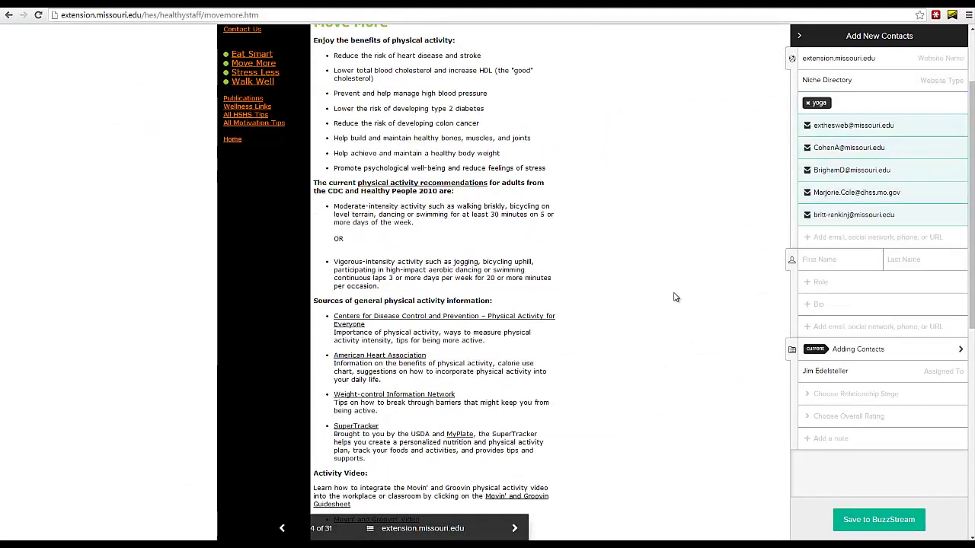
click(863, 527)
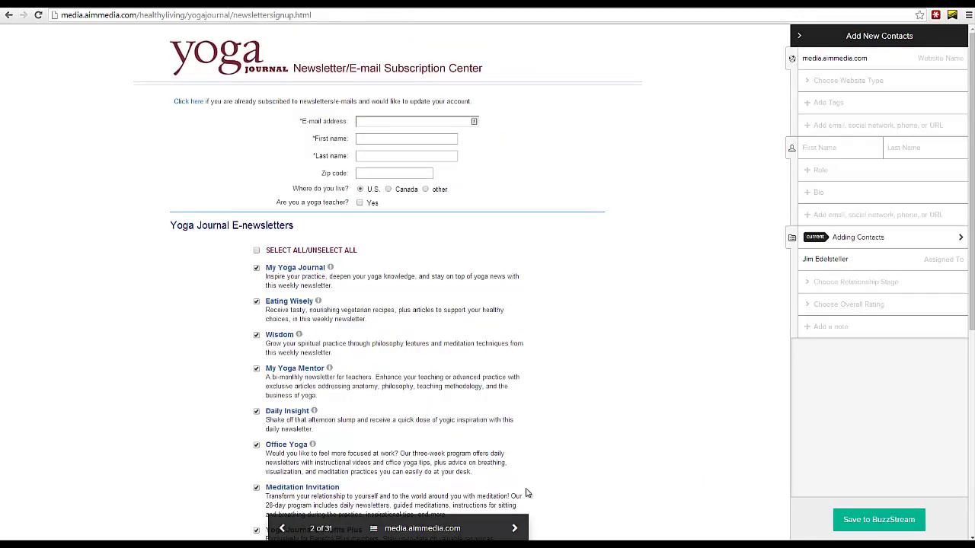
click(515, 528)
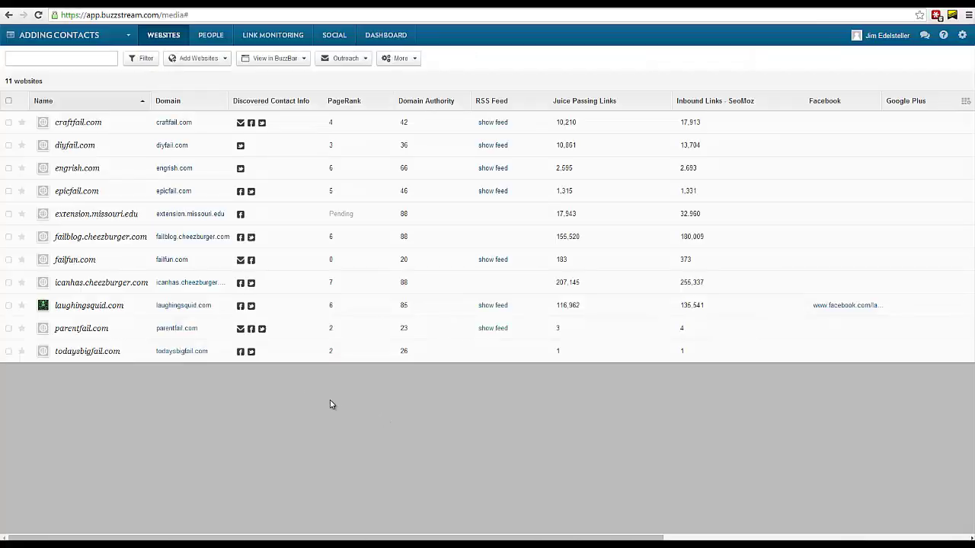
- Import the Moz inbound links CSV using the SEOmoz template, bringing the list to 60 websites
click(199, 59)
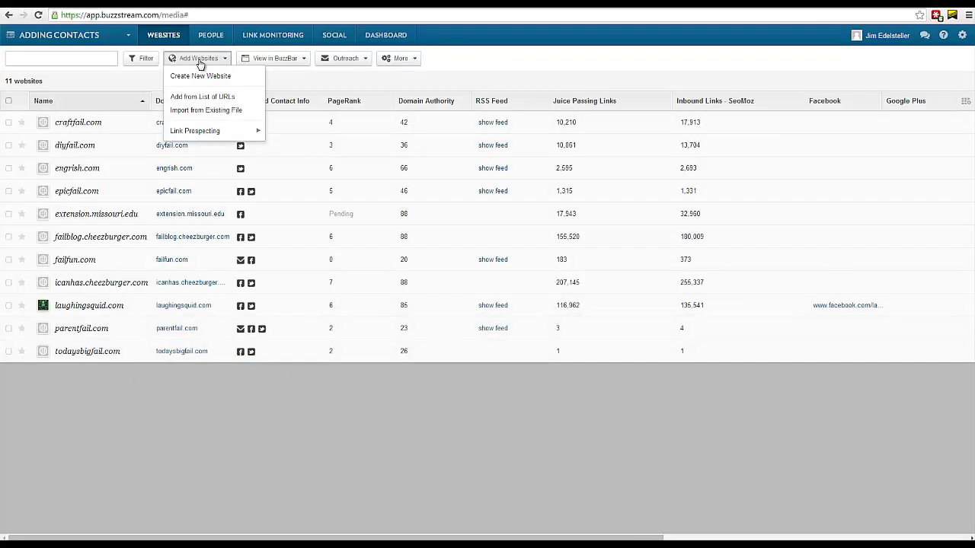
click(209, 111)
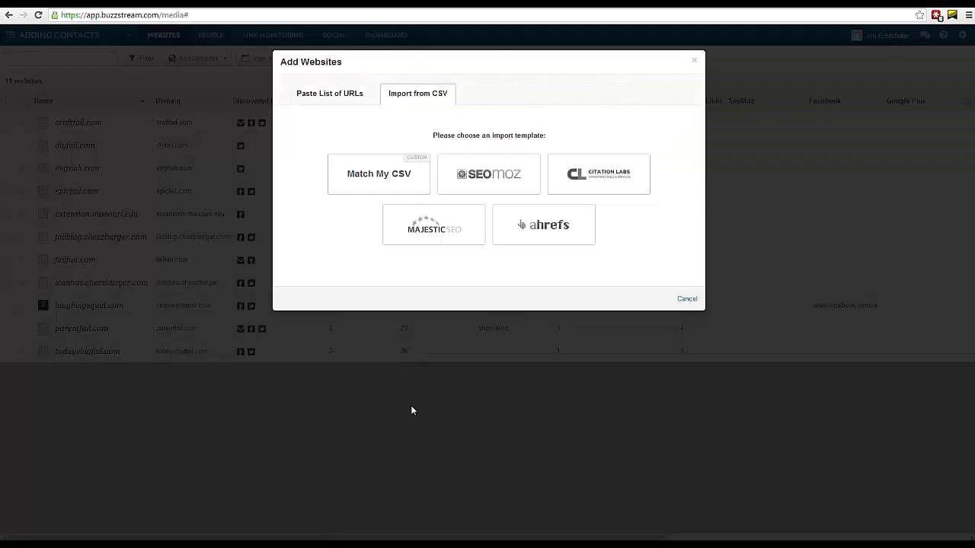
click(490, 180)
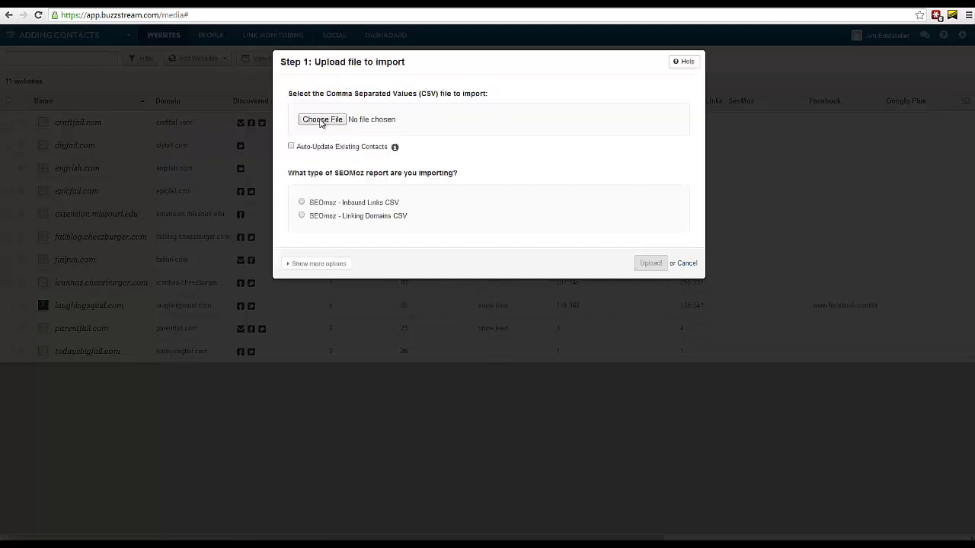
click(321, 120)
double_click(173, 84)
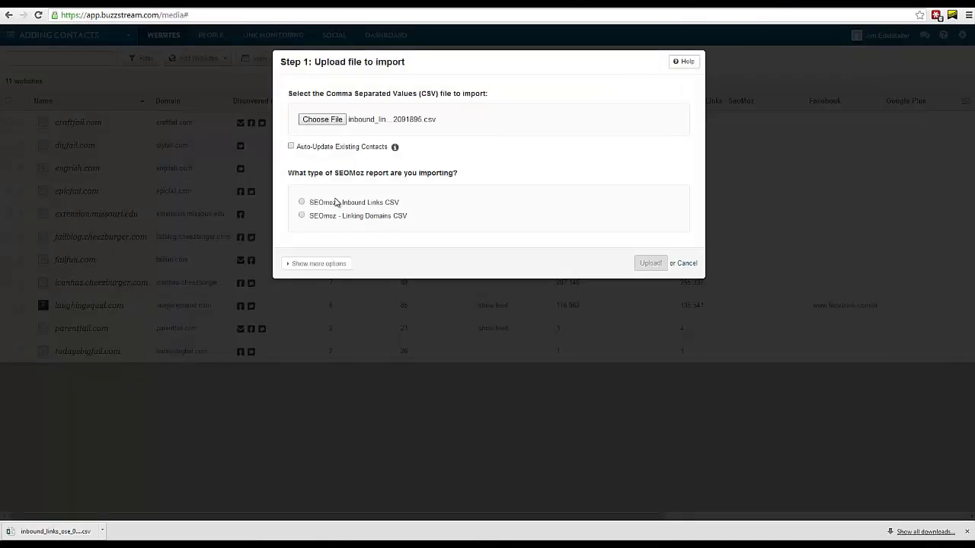
click(651, 263)
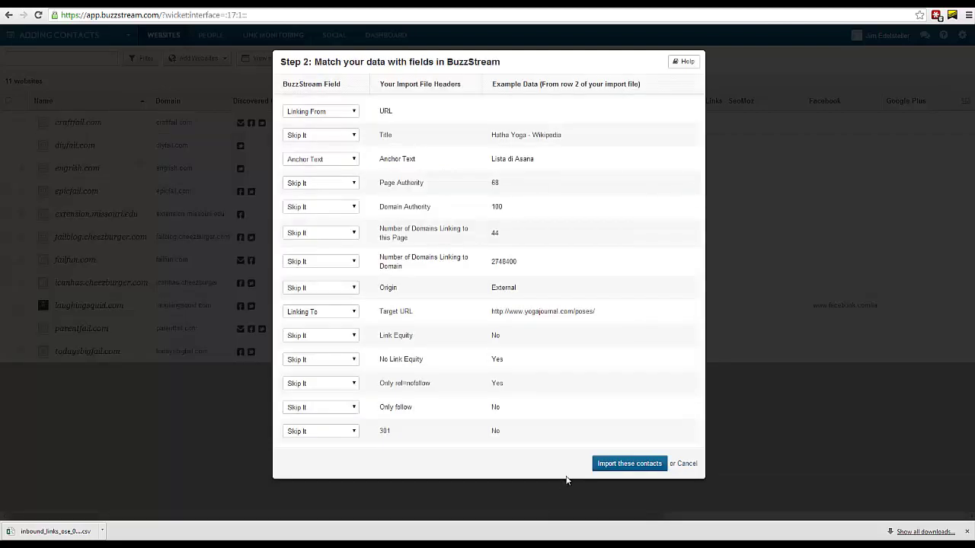
click(627, 465)
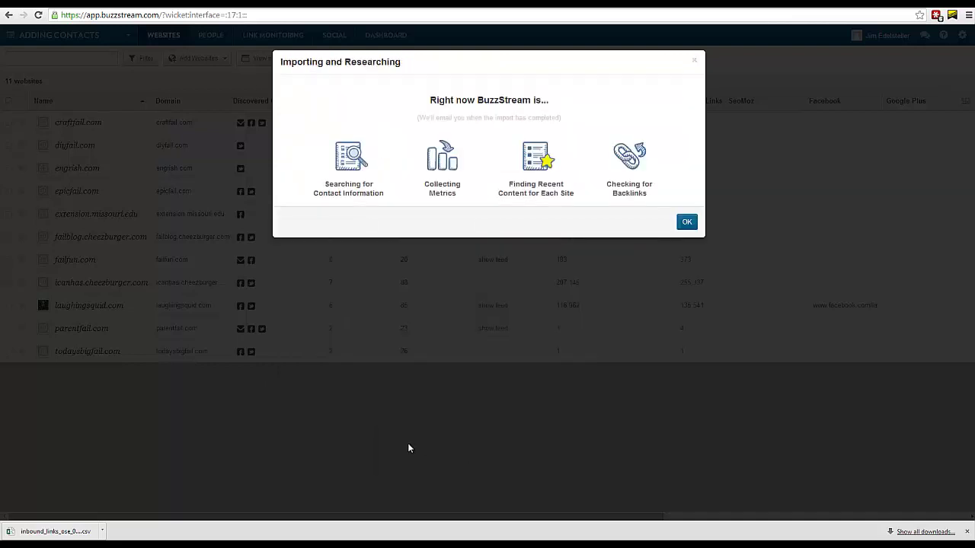
click(686, 222)
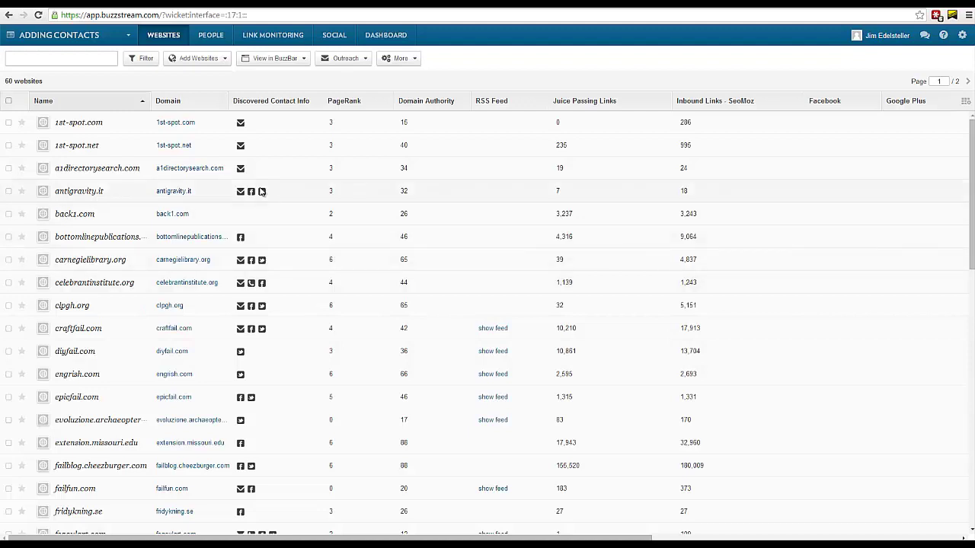
- Preview and close the CraftFail RSS feed, then show the Add Websites options
mouse_move(261, 192)
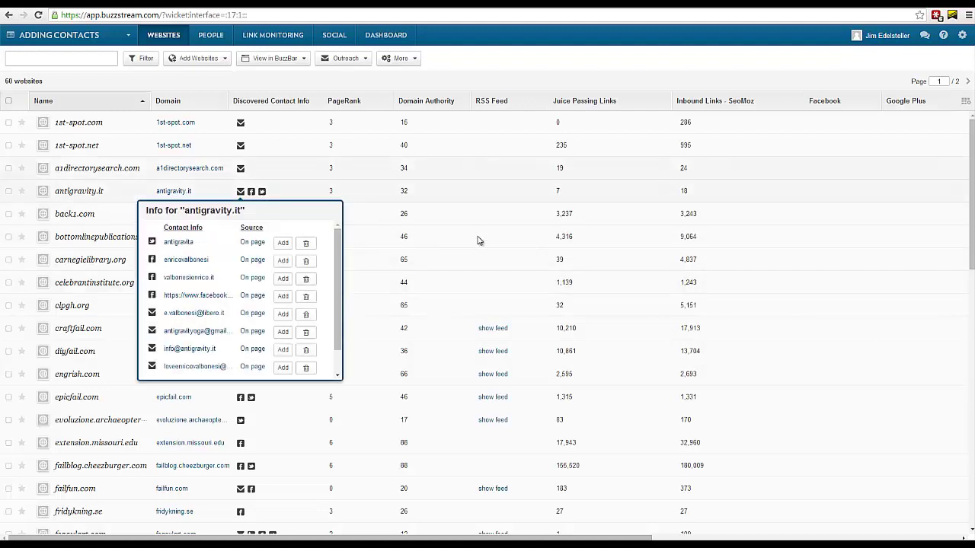
click(494, 328)
click(669, 61)
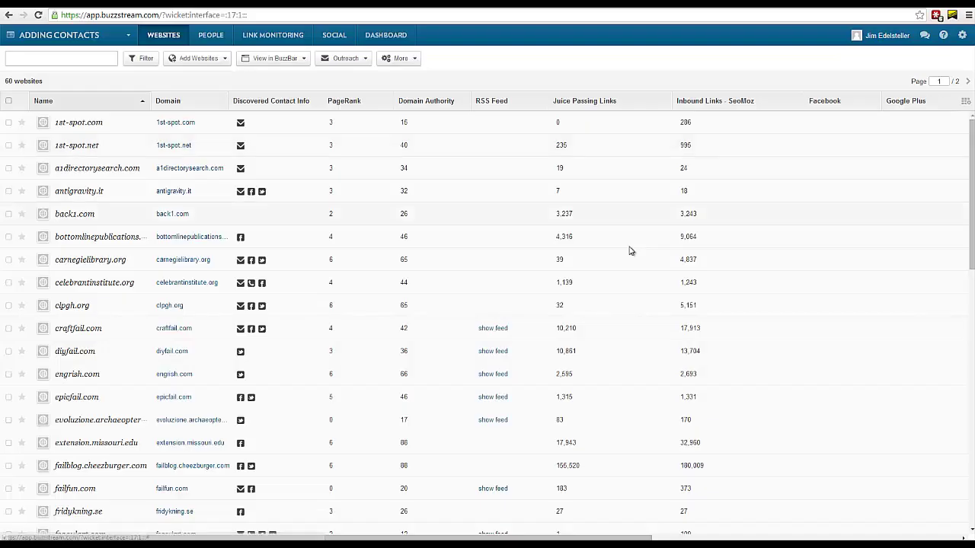
click(193, 62)
- Cancel a new prospecting profile, then start a blank Create New Website form
mouse_move(209, 133)
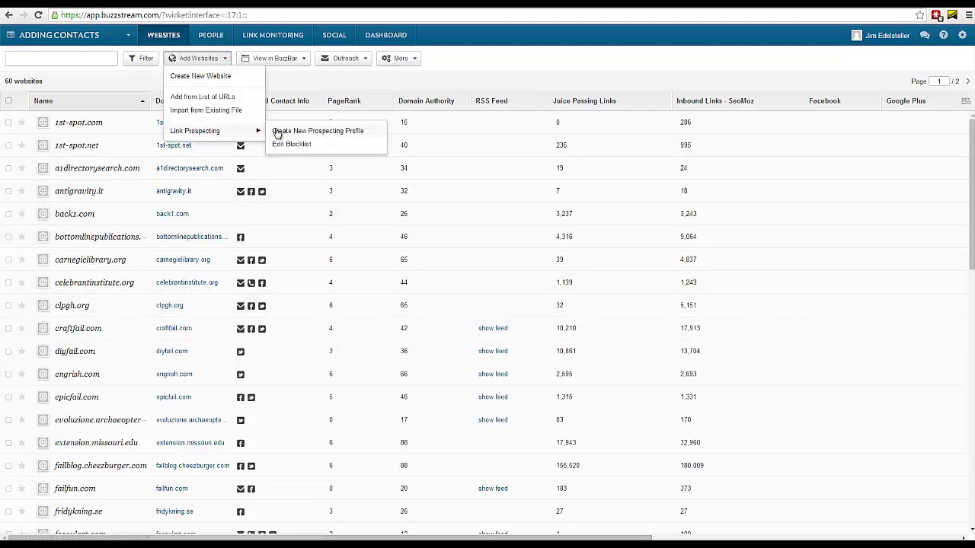
click(318, 131)
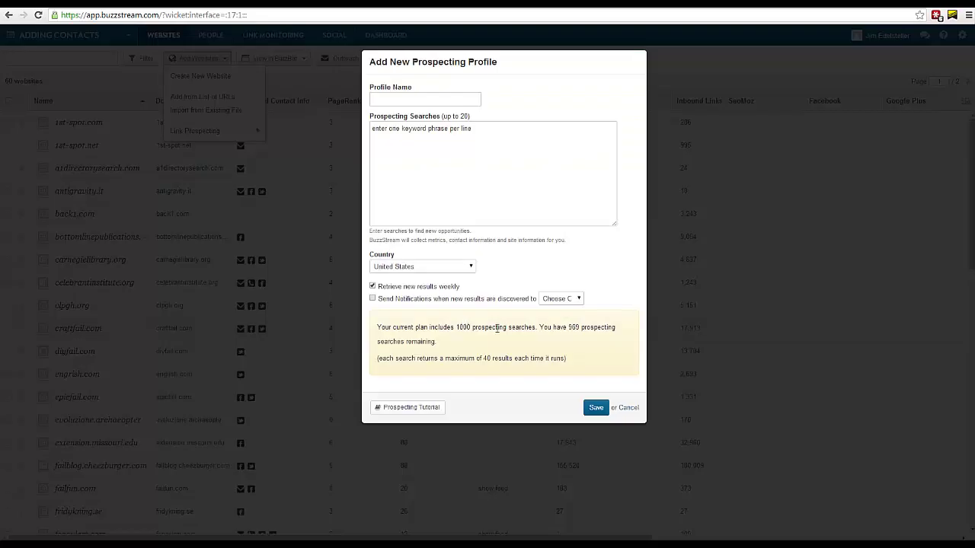
click(629, 409)
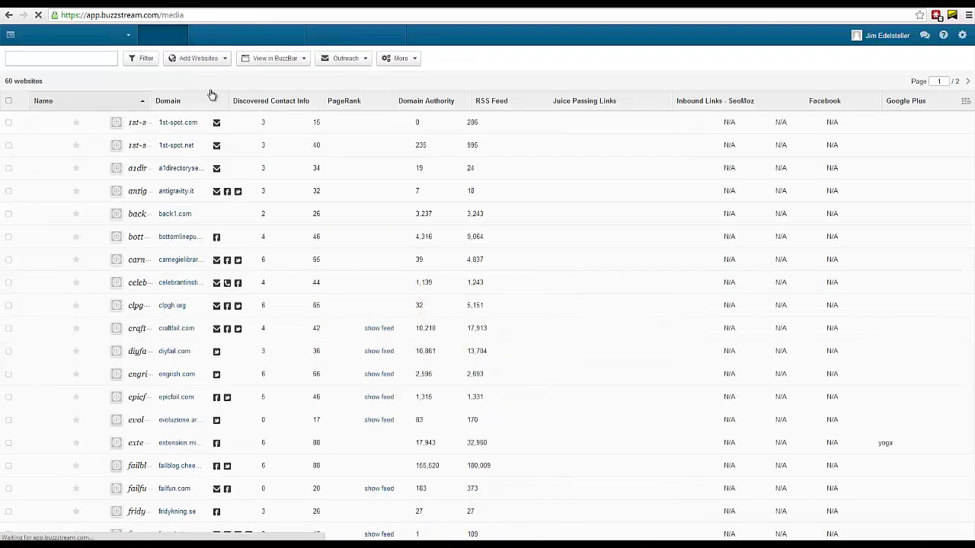
click(201, 60)
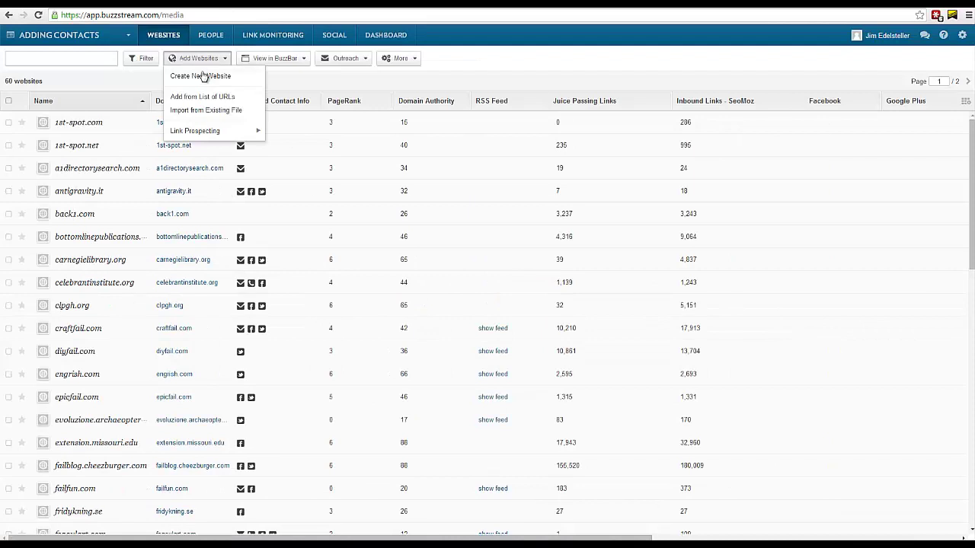
click(203, 77)
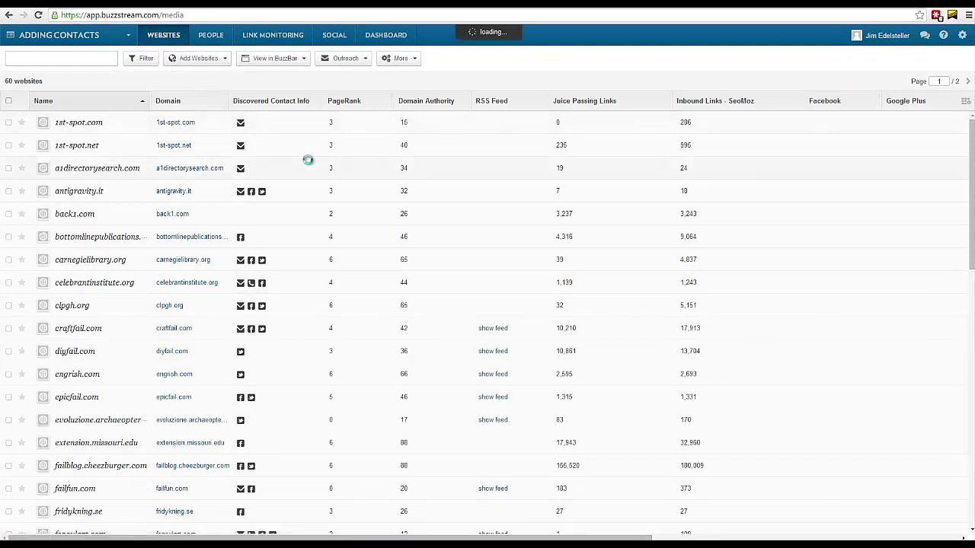